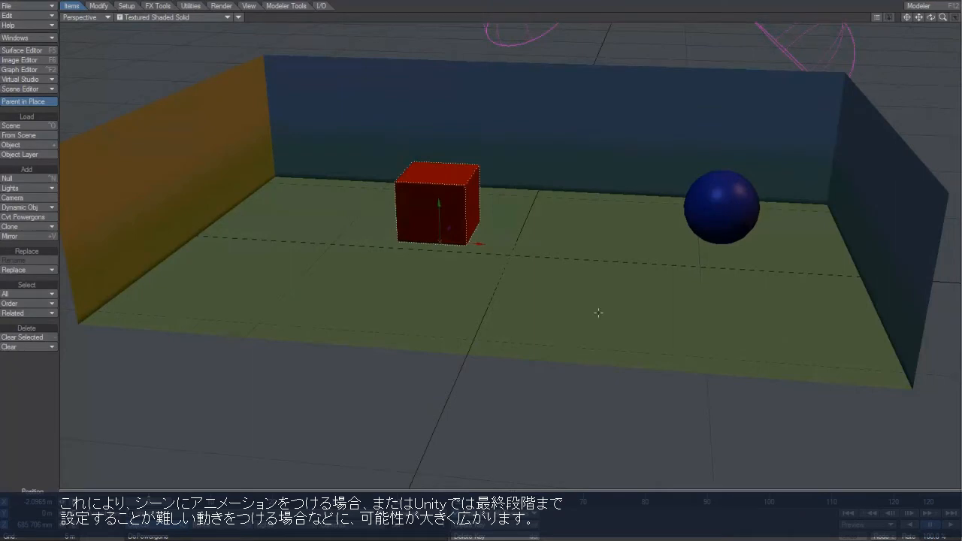
Save the LightWave scene as room.lws in the Unity project's Scenes folder, overwriting the existing file
key("s")
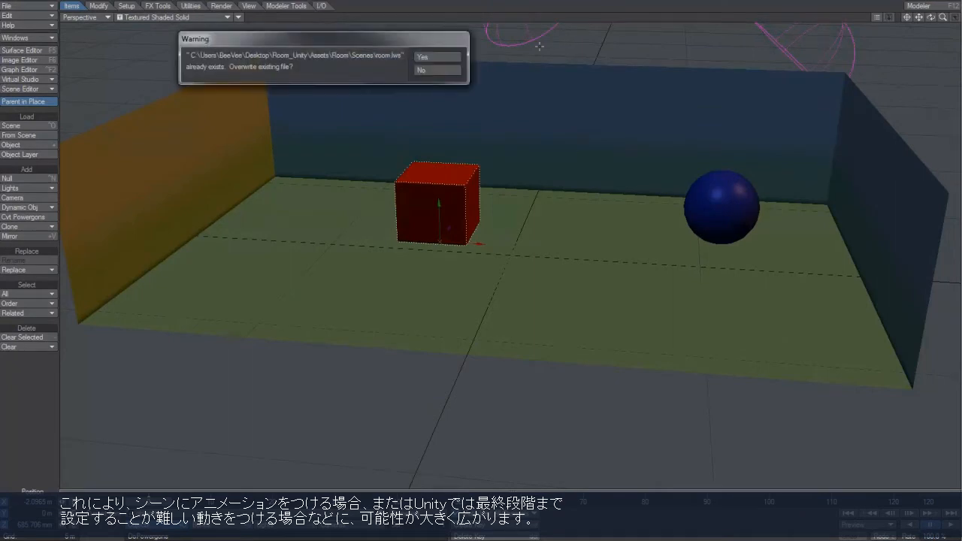
left_click(442, 58)
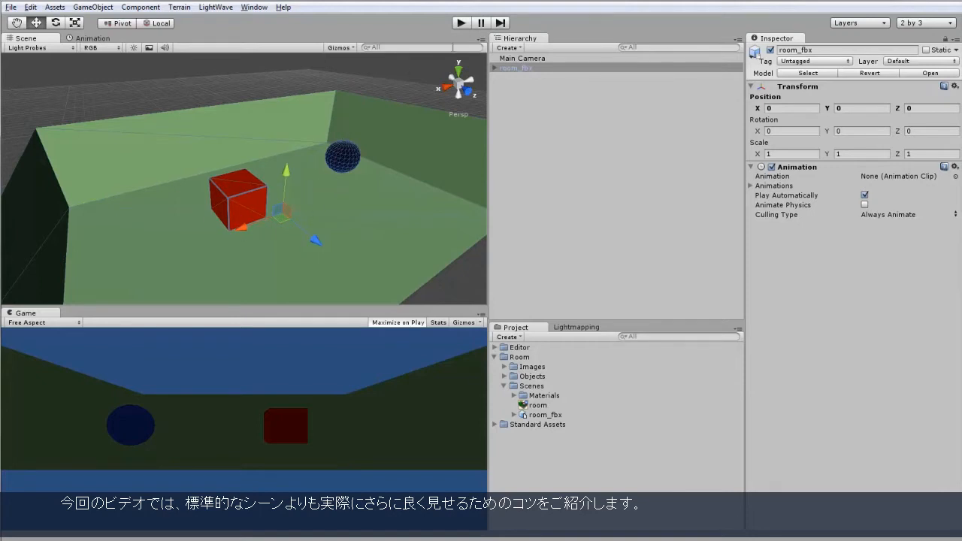
Switch to Unity, play the imported room scene to preview it, and stop playback
left_click(461, 23)
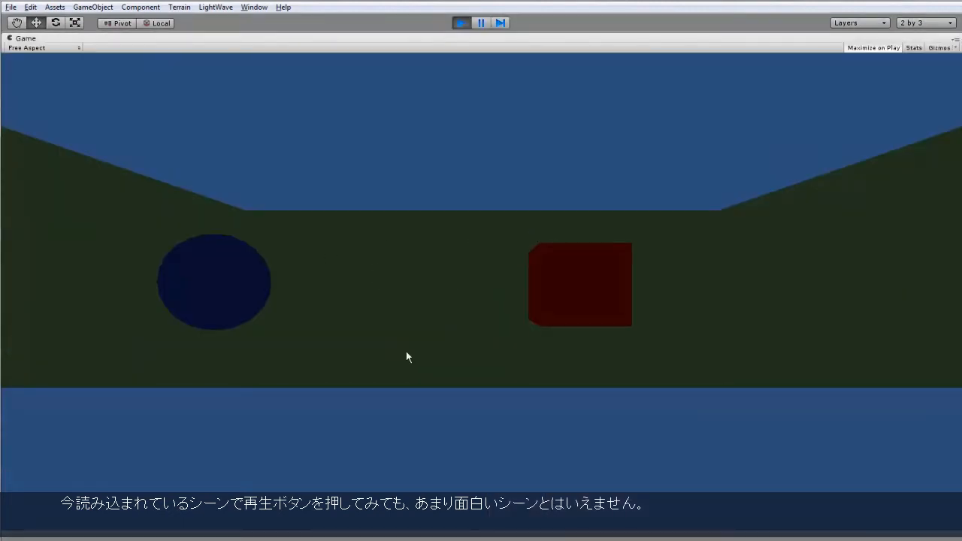
left_click(460, 23)
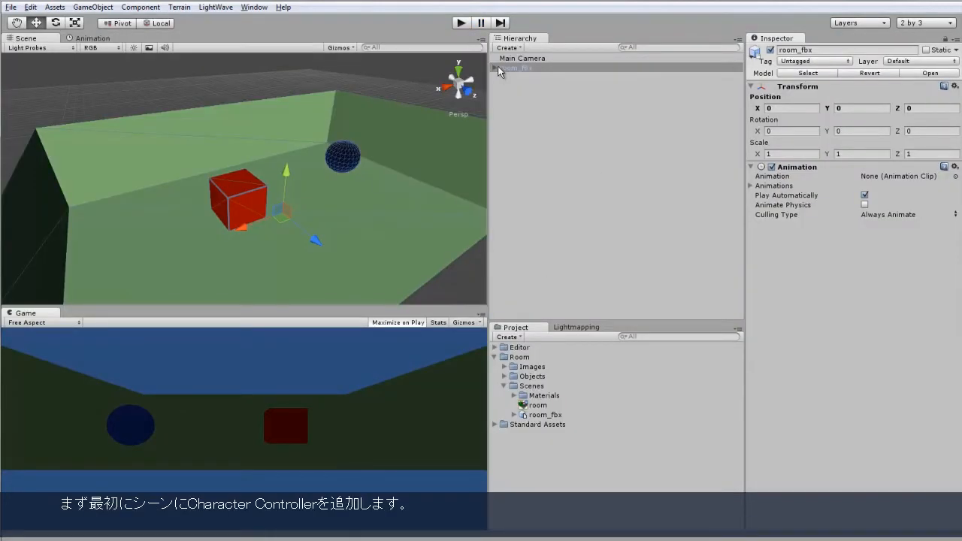
Add the First Person Controller prefab from Standard Assets' Character Controllers to the scene
left_click(496, 425)
left_click(504, 434)
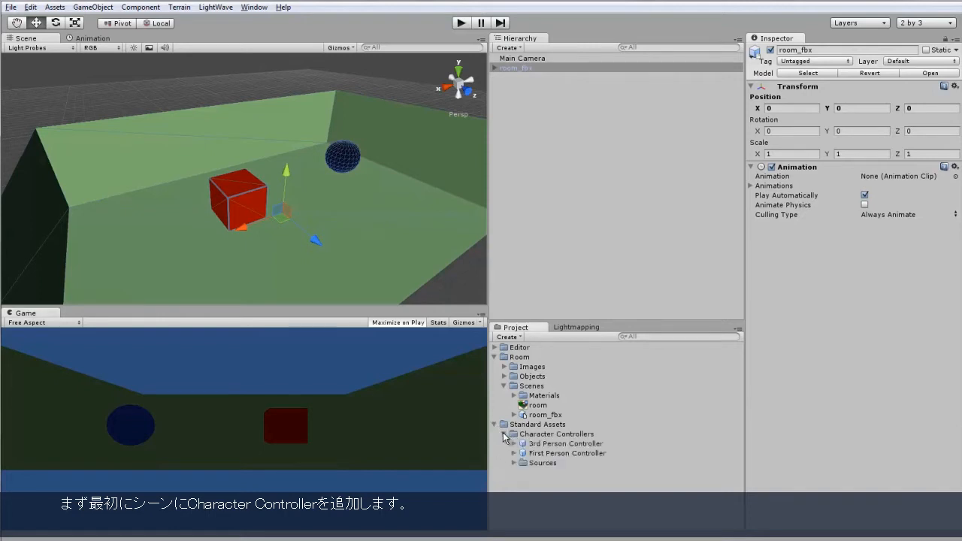
left_click_drag(537, 454, 542, 300)
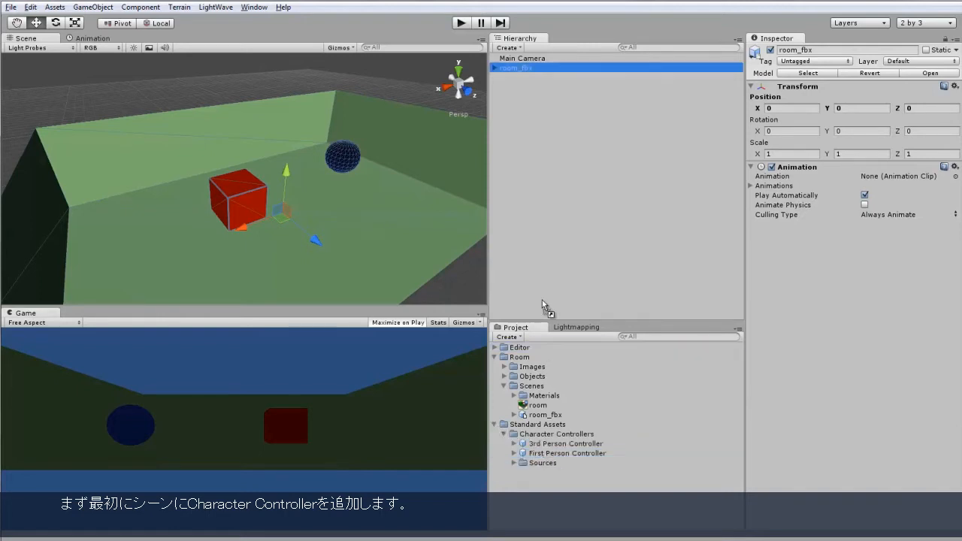
left_click_drag(544, 213, 547, 212)
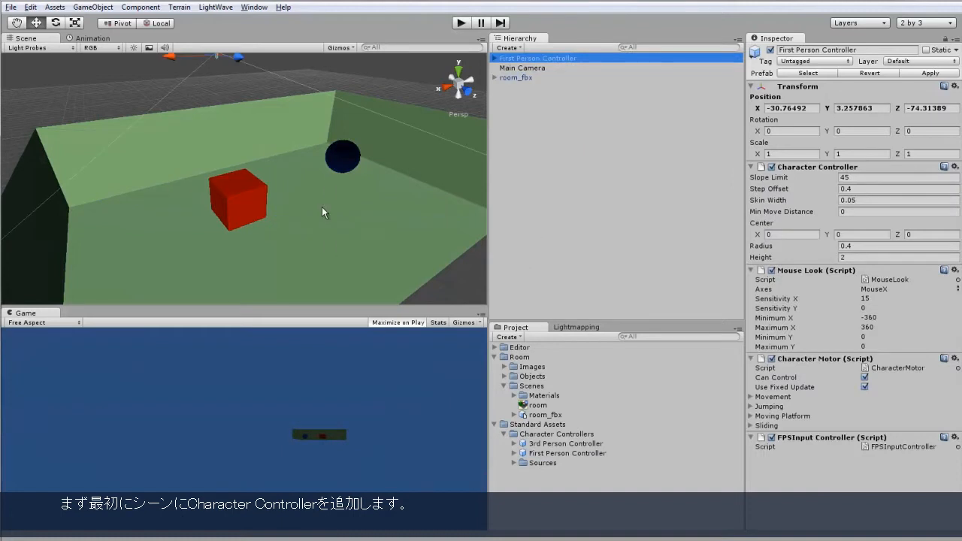
Set the First Person Controller's position to X 0, Y 0, Z 0
scroll(306, 174, "down", 5)
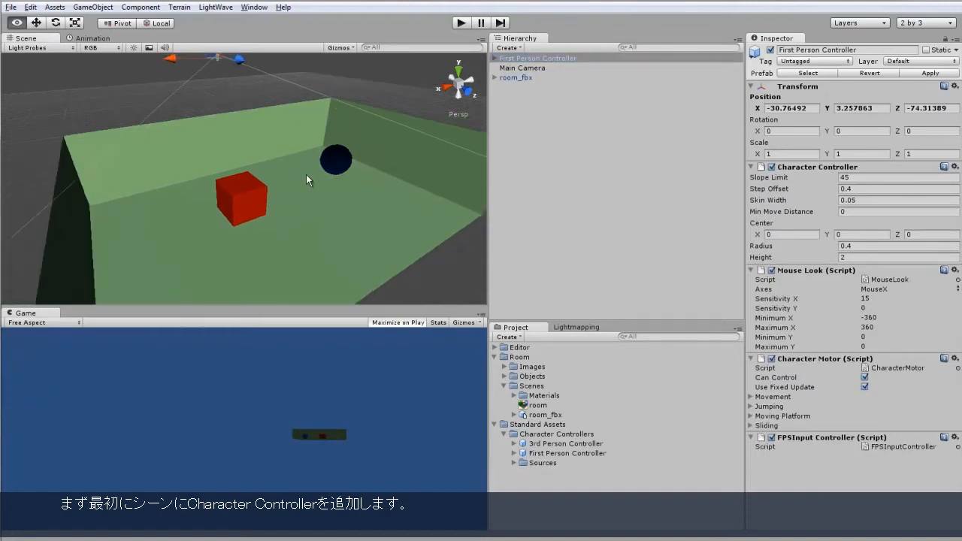
scroll(306, 175, "down", 2)
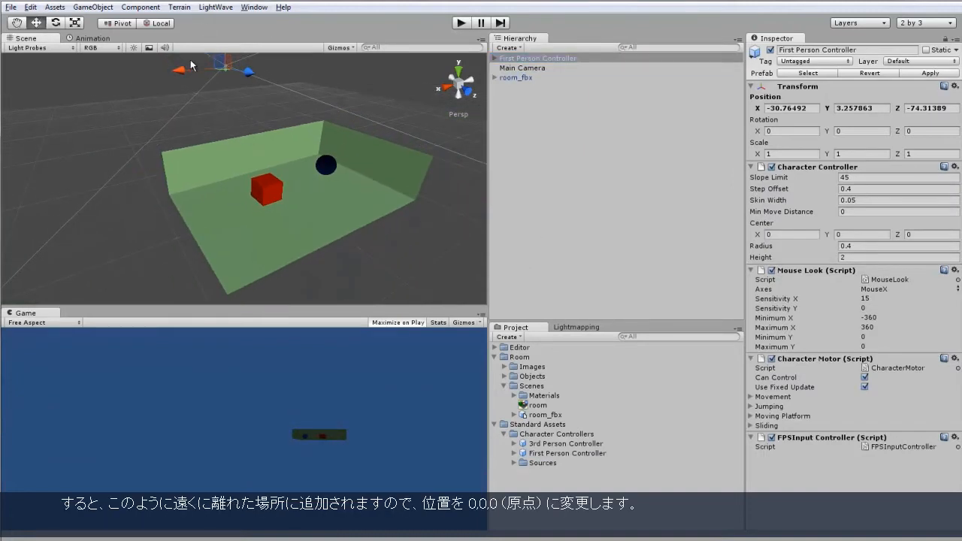
left_click(813, 107)
type("0")
key("Tab")
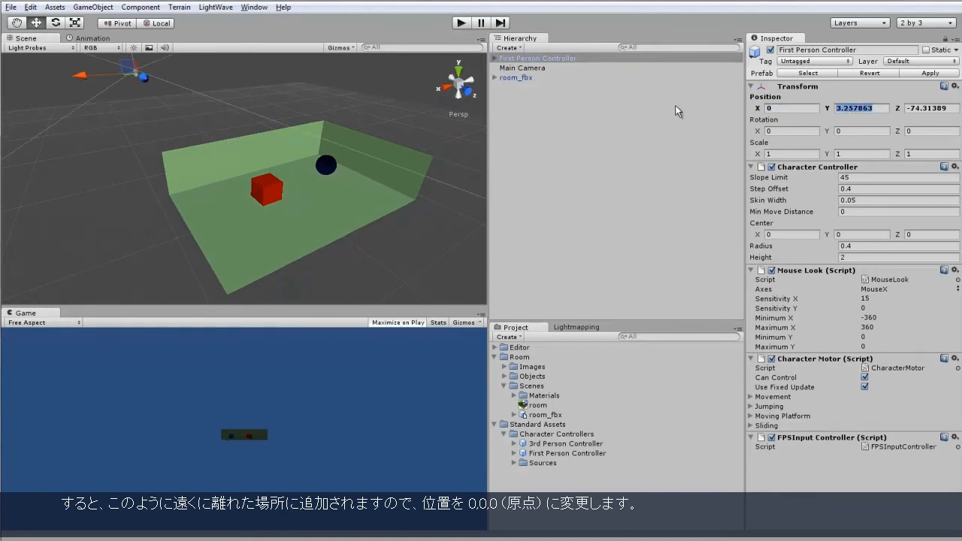
type("0")
key("Tab")
type("0")
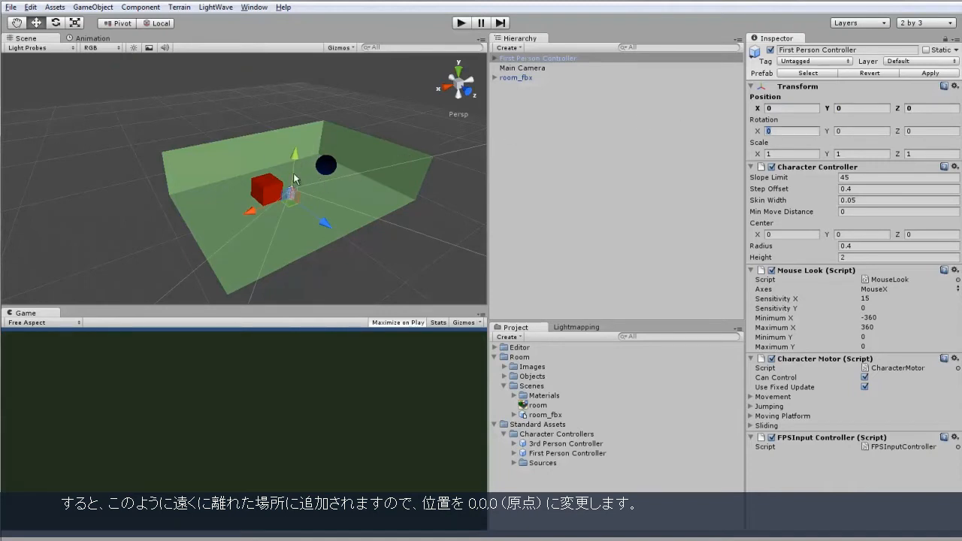
Raise the First Person Controller above the room's floor, to a Y position of about 2.19
scroll(293, 212, "up", 5)
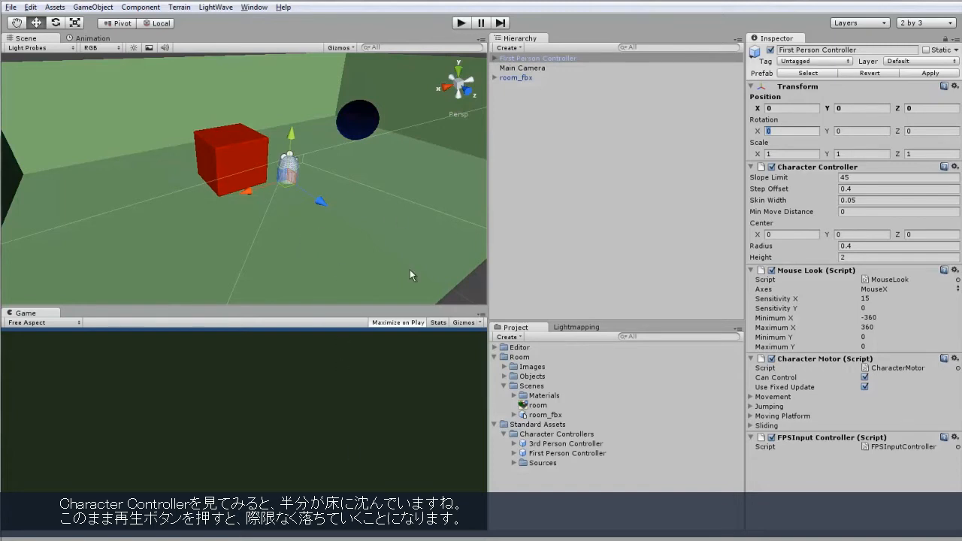
left_click_drag(292, 135, 292, 89)
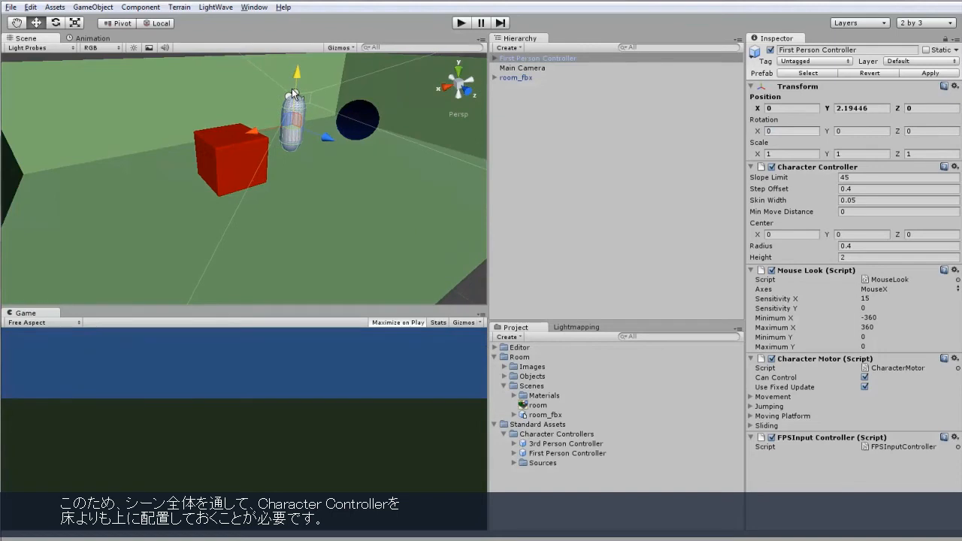
left_click_drag(356, 243, 277, 262, "alt")
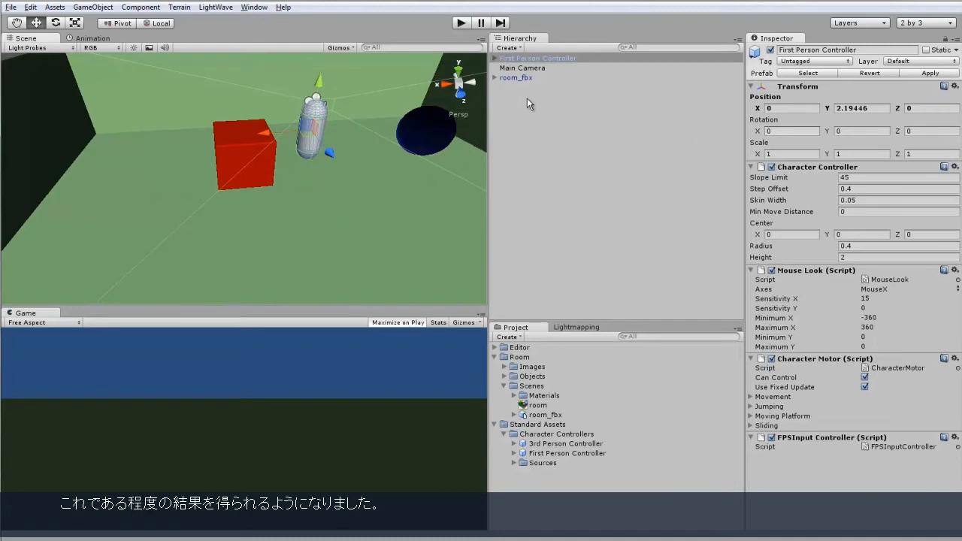
Delete the unused Main Camera from the scene
left_click(523, 68)
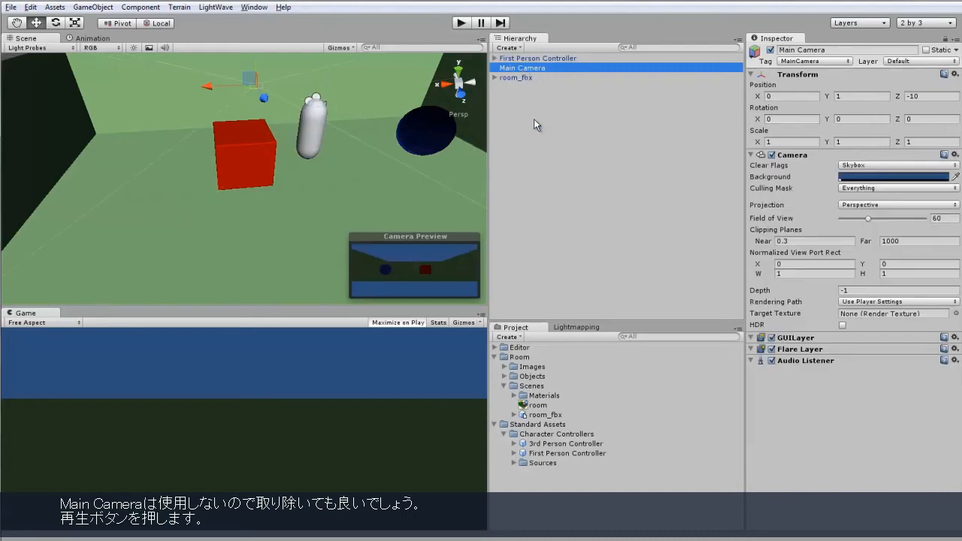
key("Delete")
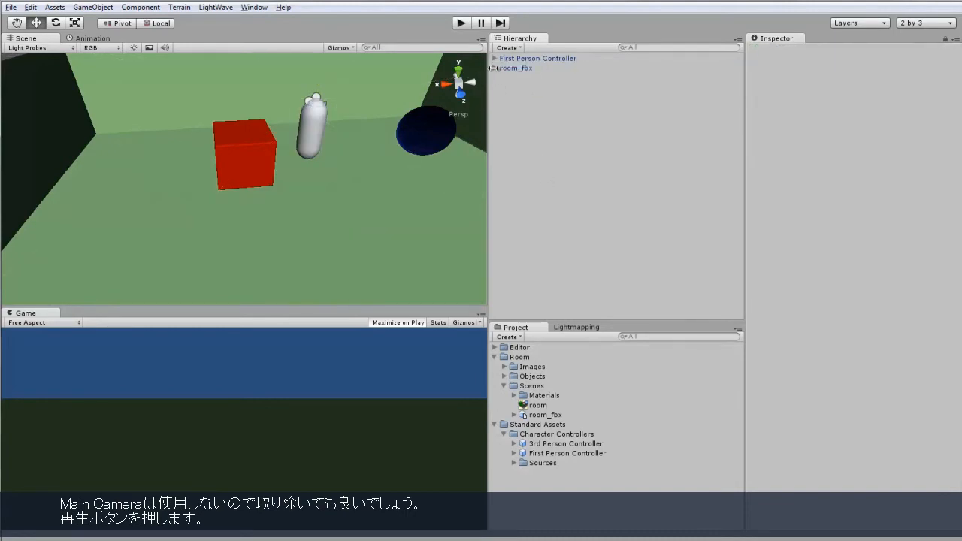
Play the scene, walk the first-person character around the box and ball while looking around, and stop playback
left_click(461, 23)
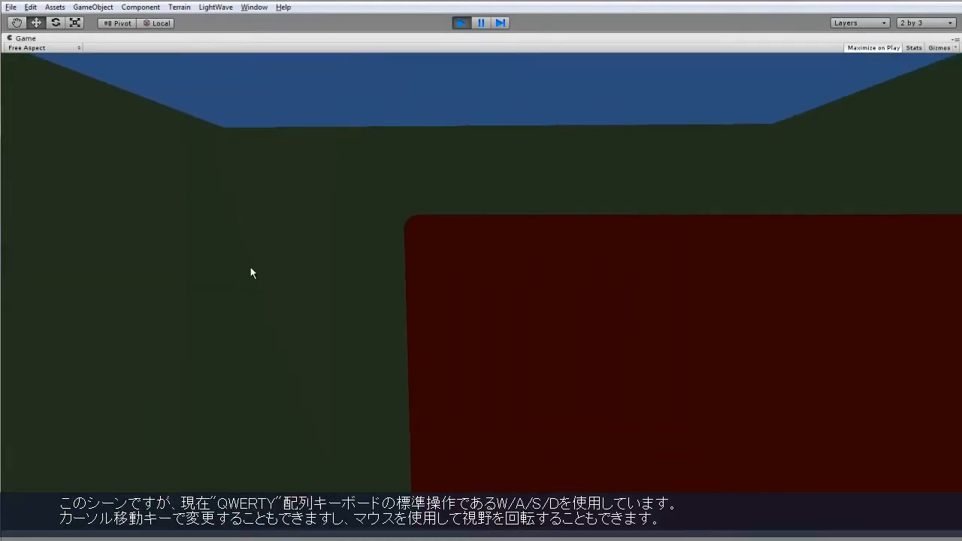
key("s")
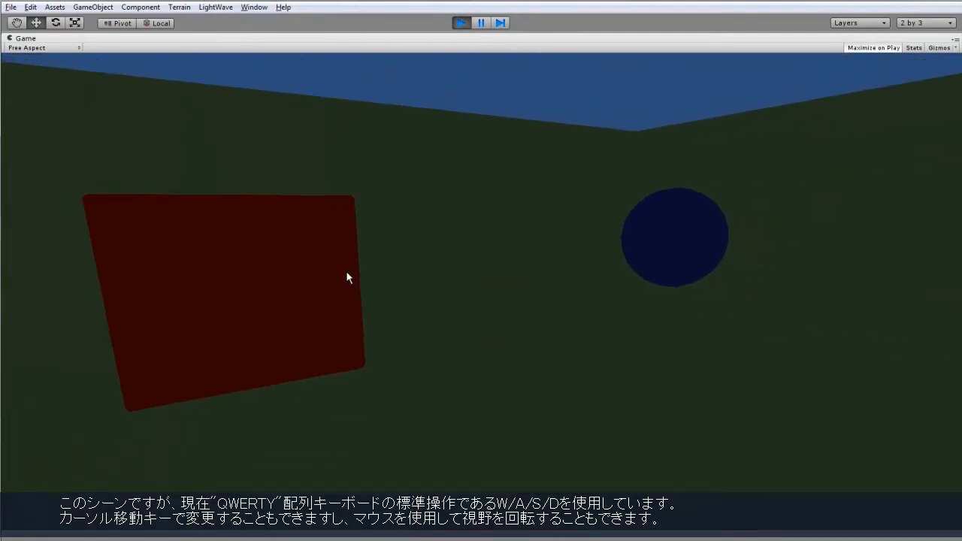
key("a")
key("a")
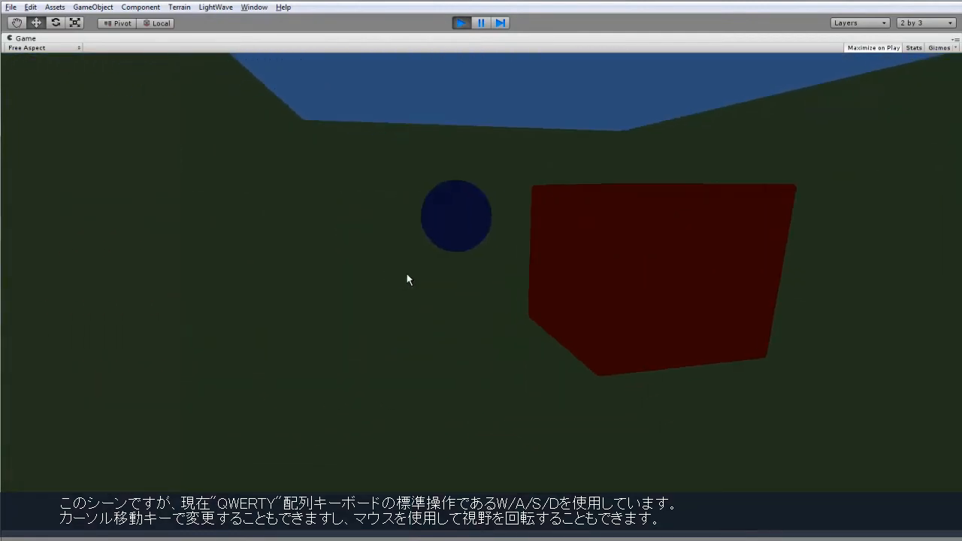
key("w")
key("a")
key("a")
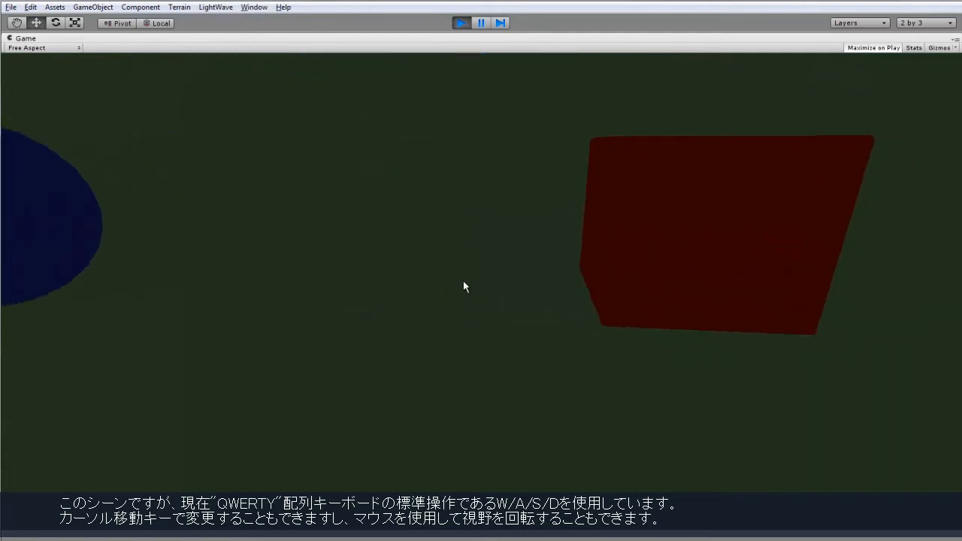
key("a")
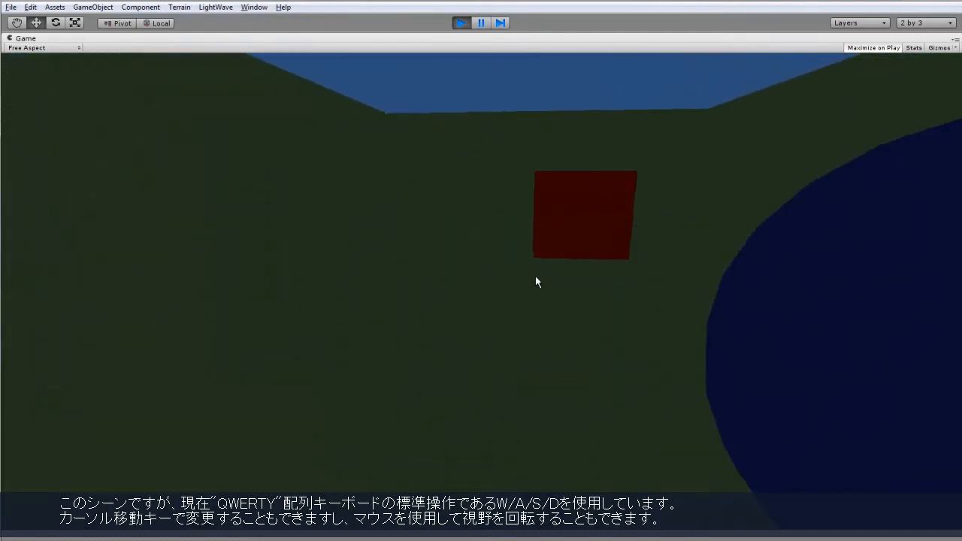
key("s")
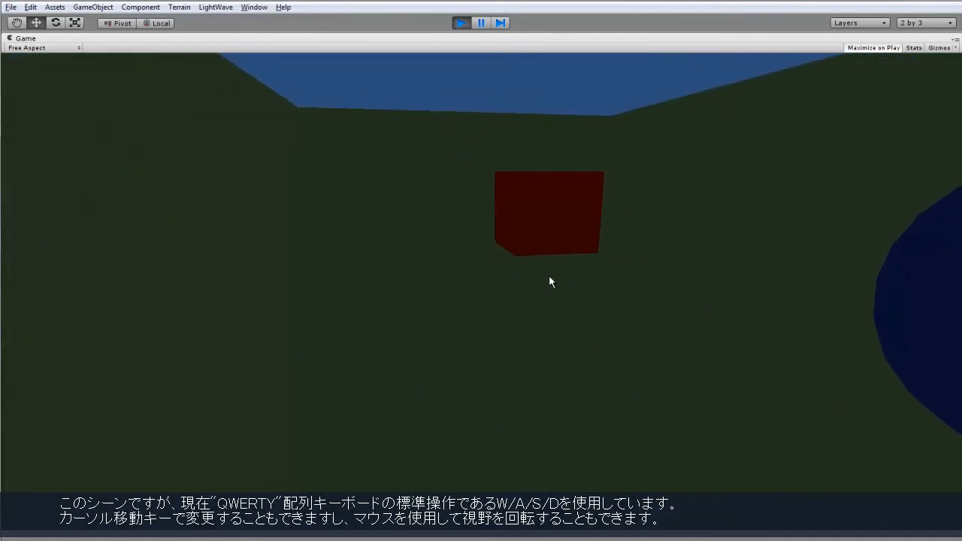
key("w")
key("s")
key("d")
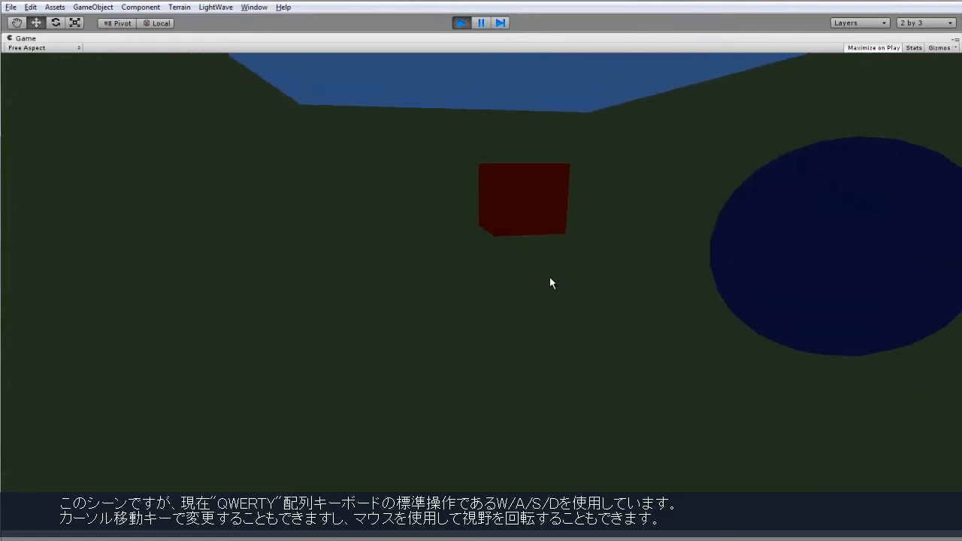
key("d")
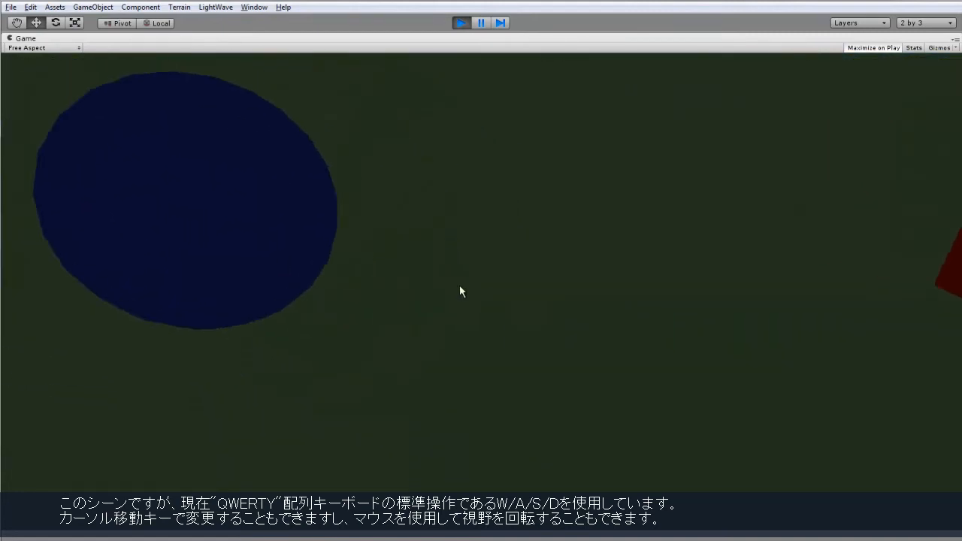
key("d")
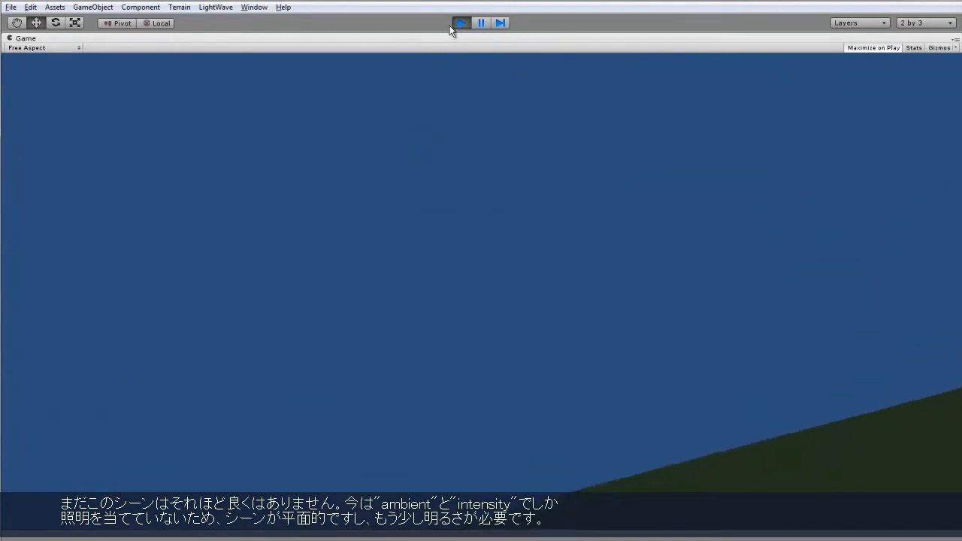
left_click(460, 23)
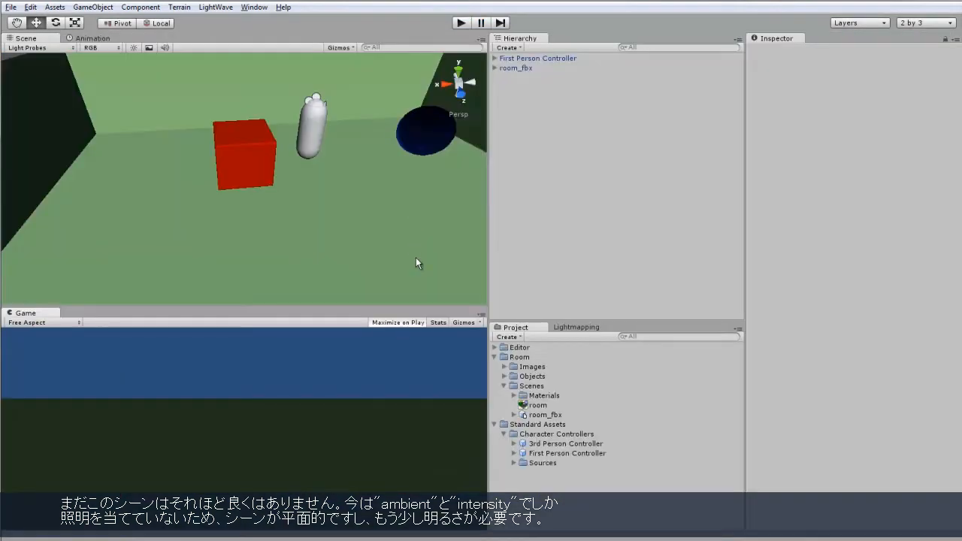
Expand room_fbx and inspect its imported Camera, Light_(1) and Light_(2), keeping the prefab connection intact
left_click(495, 68)
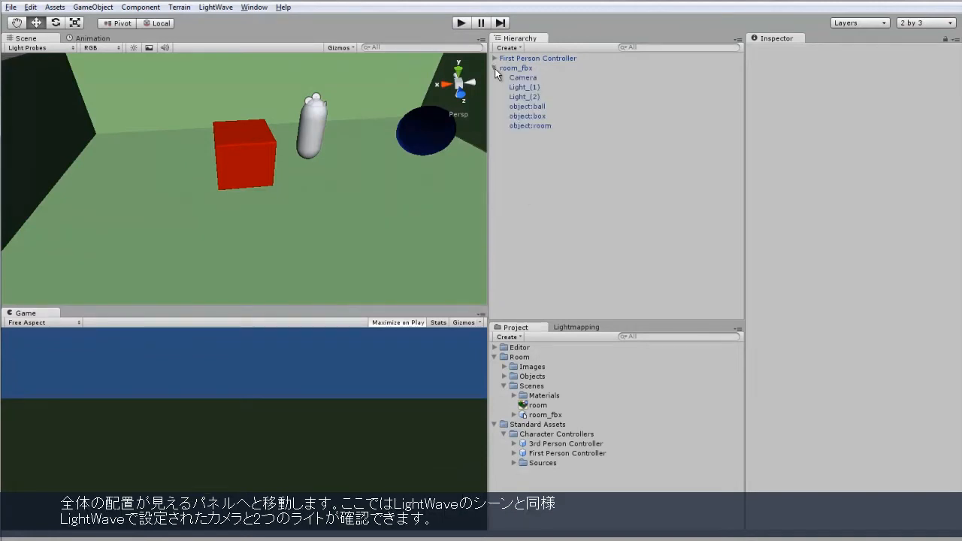
mouse_move(560, 74)
left_mouse_down()
mouse_move(538, 76)
mouse_move(549, 75)
left_mouse_up()
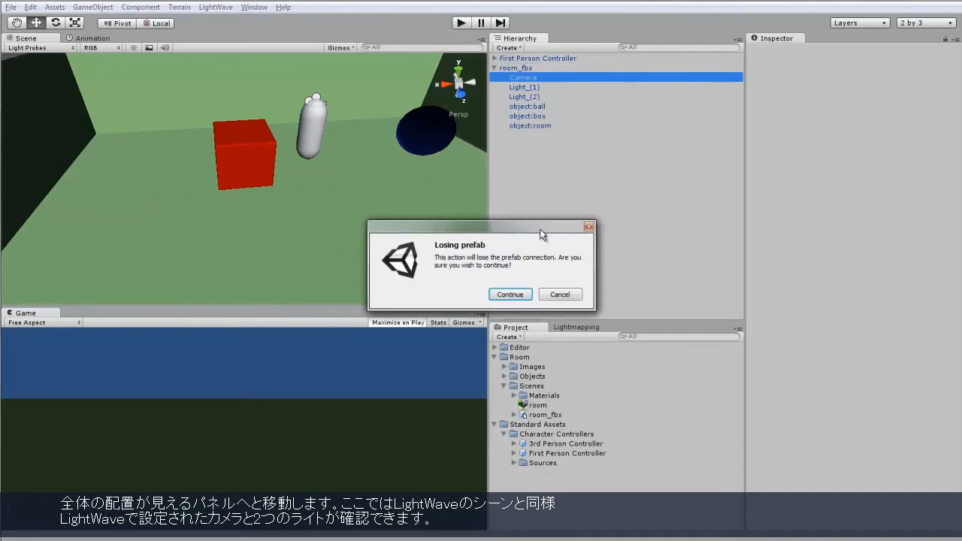
left_click(560, 294)
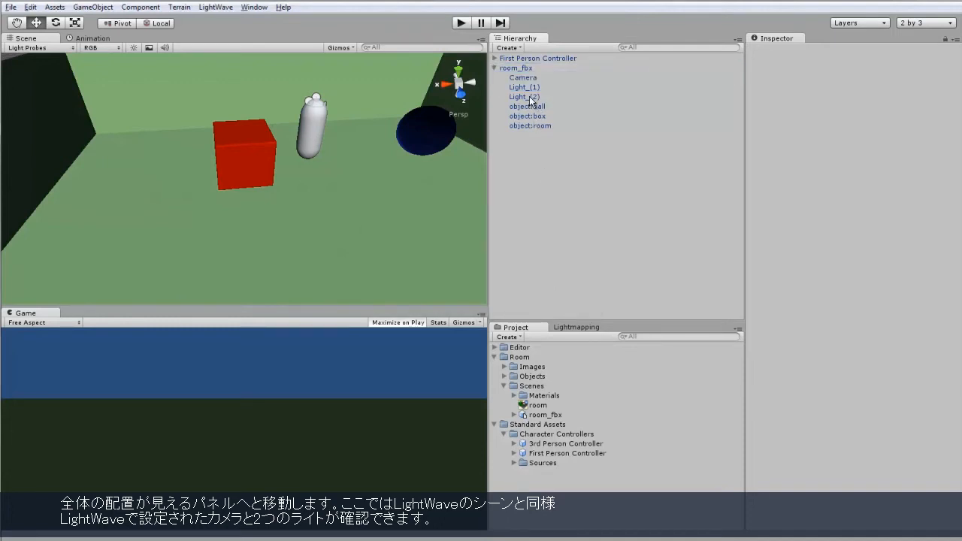
left_click(529, 96)
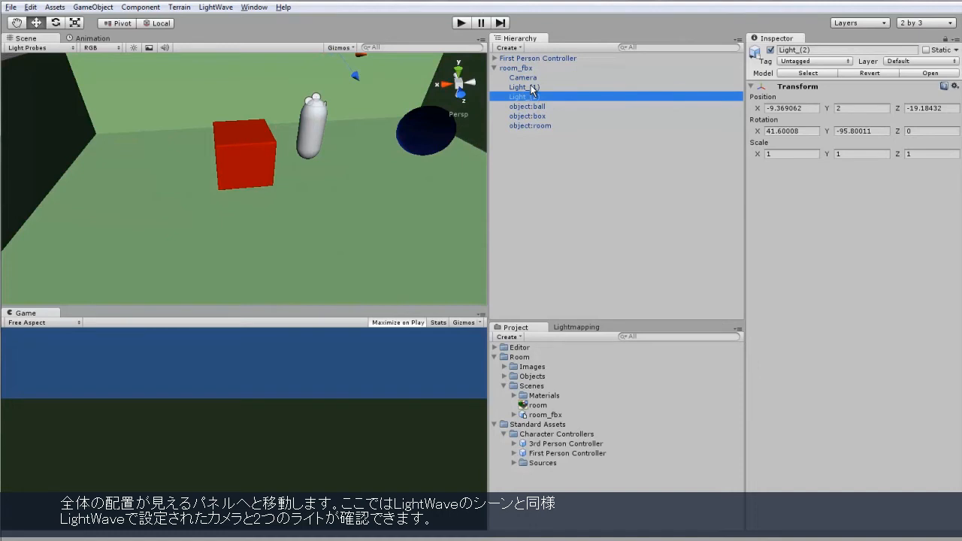
left_click(531, 87, "shift")
left_click(526, 78)
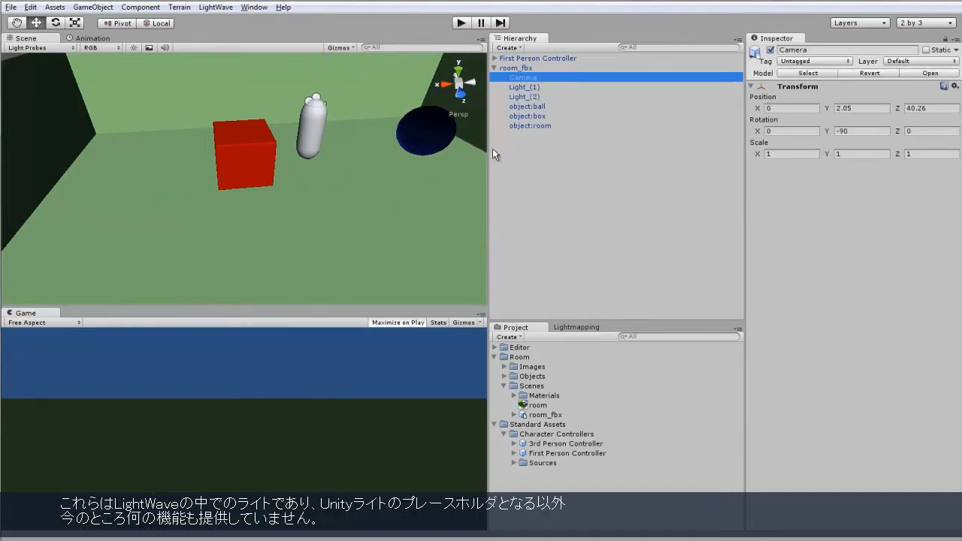
Frame the imported Camera, Light_(1) and Light_(2) in turn to check their locations, and refocus on object:room
double_click(532, 79)
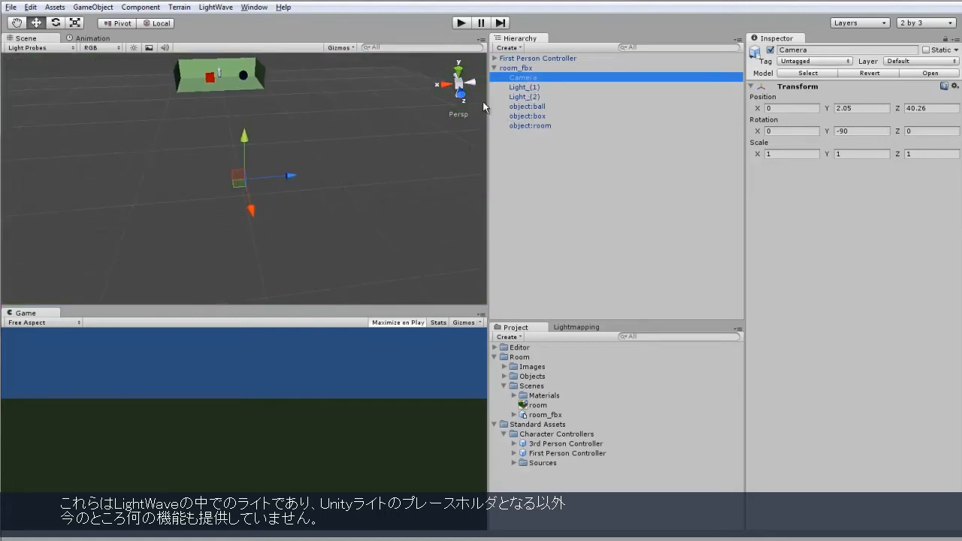
double_click(529, 89)
double_click(528, 98)
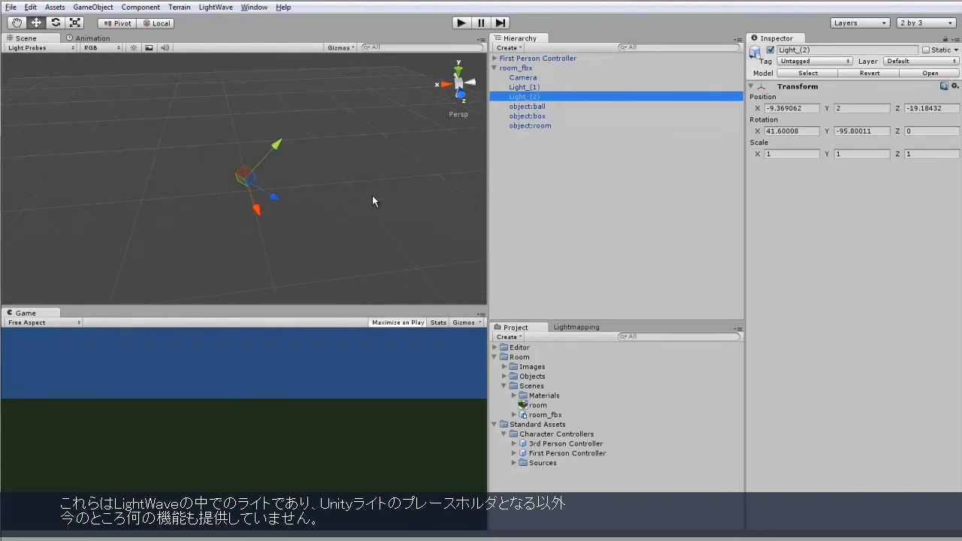
double_click(519, 125)
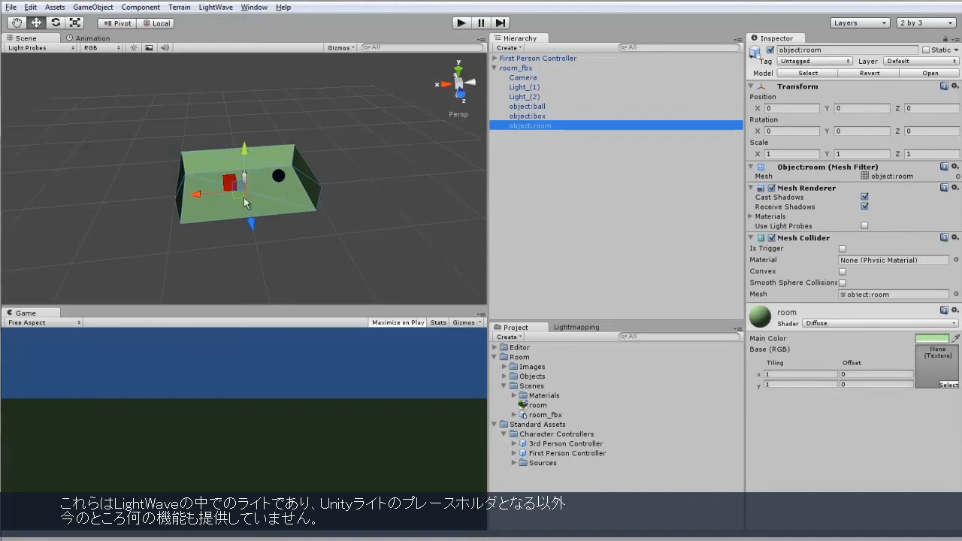
left_click_drag(187, 223, 323, 172, "alt")
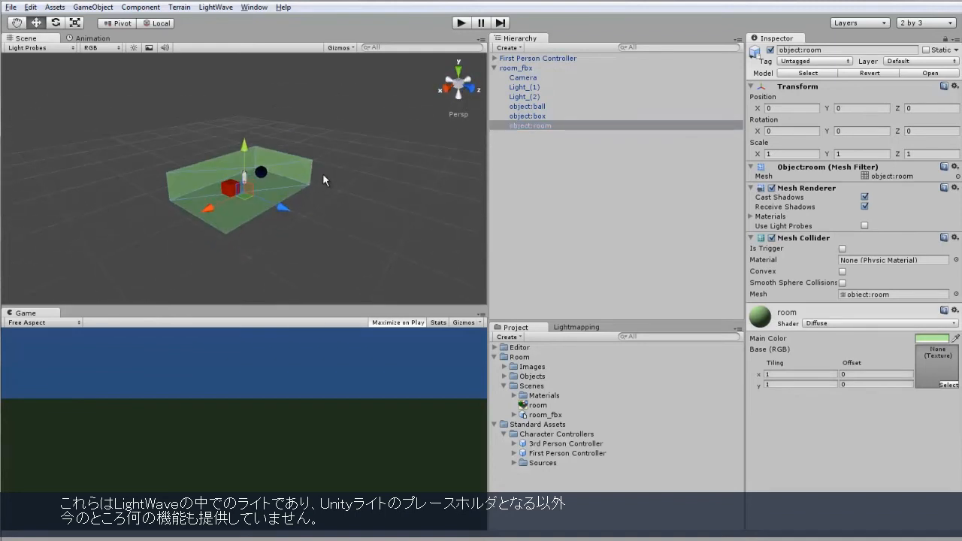
Add a Light component to the imported Light_(1) object in room_fbx
left_click(521, 88)
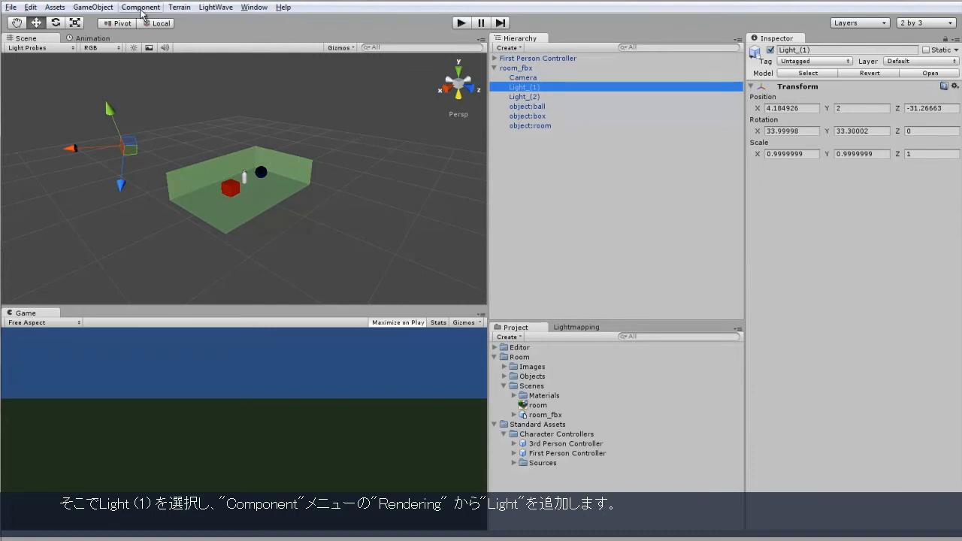
left_click(141, 9)
mouse_move(193, 90)
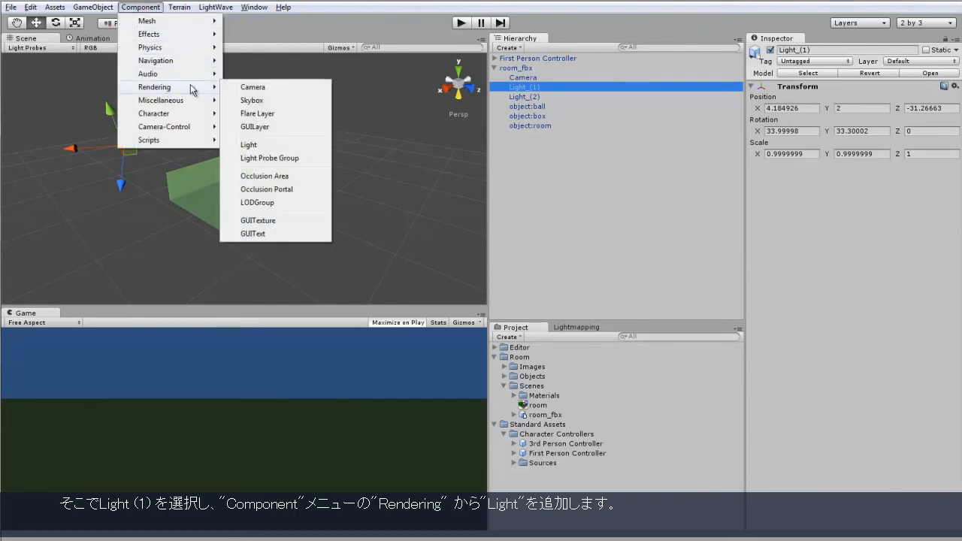
left_click(292, 145)
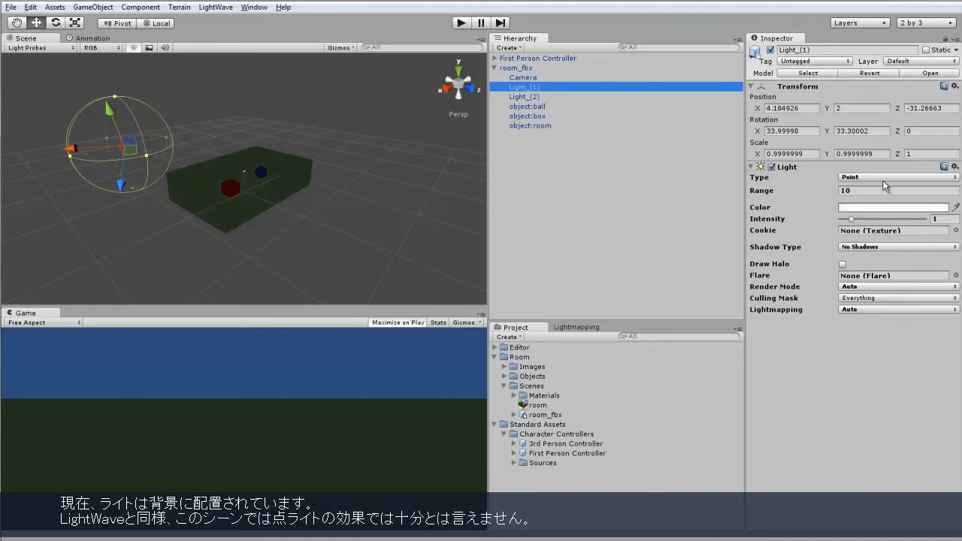
Make Light_(1) a Directional light and lower its intensity to 0.3
left_click(892, 179)
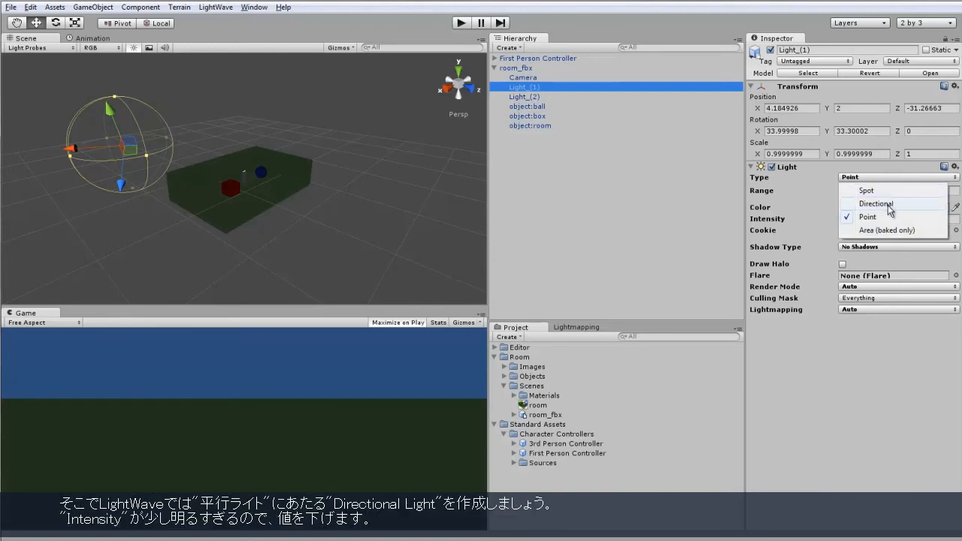
left_click(890, 205)
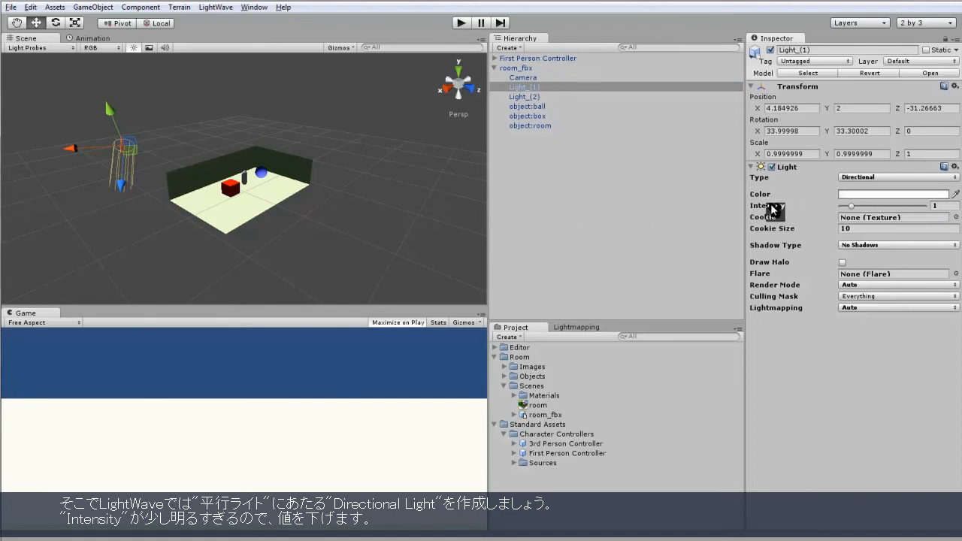
left_click_drag(774, 210, 758, 210)
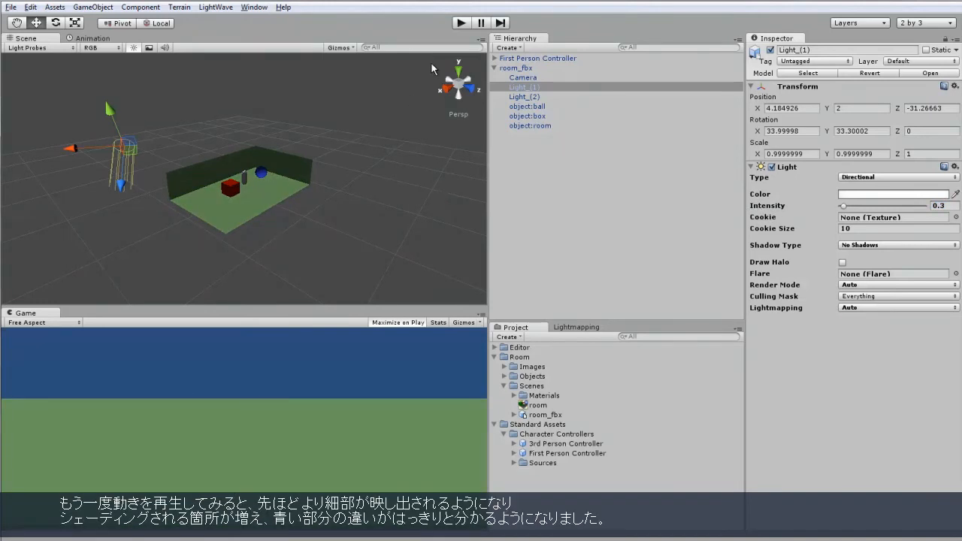
Play the scene, walk around the red box and blue ball to check the new shading, and stop playback
left_click(461, 23)
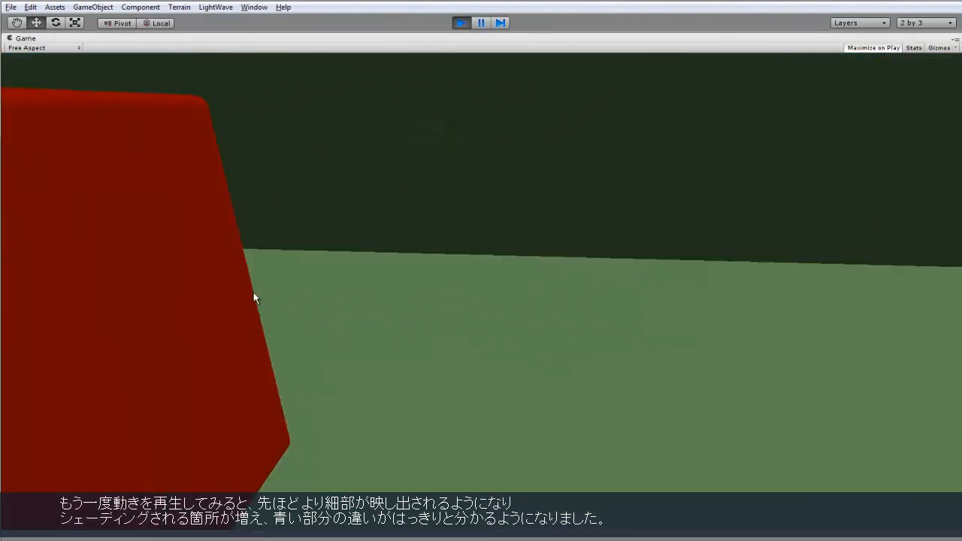
key("s")
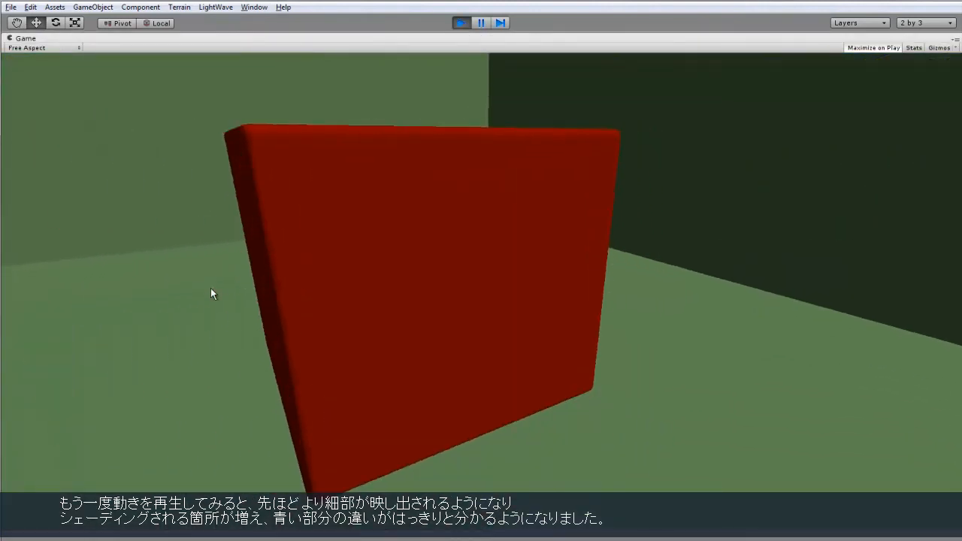
key("a")
key("a")
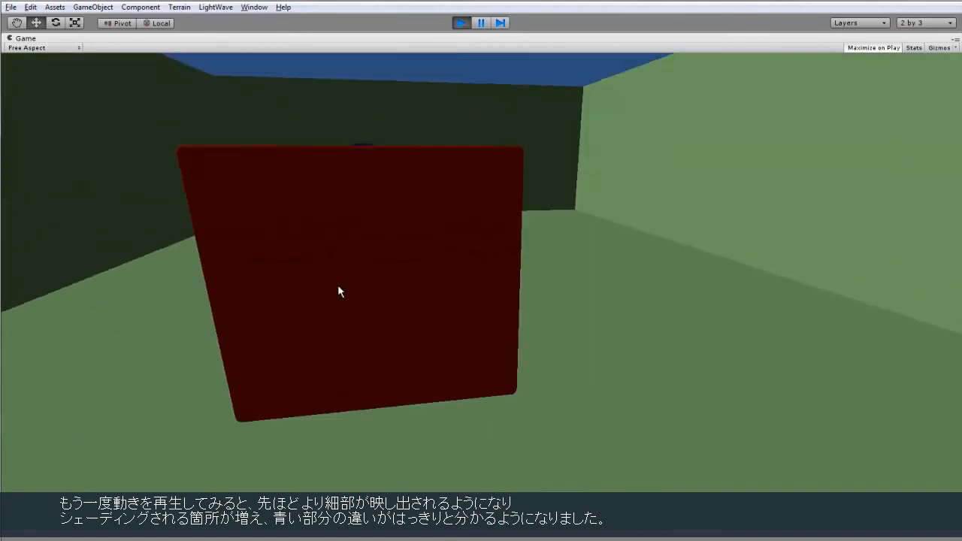
key("w")
key("a")
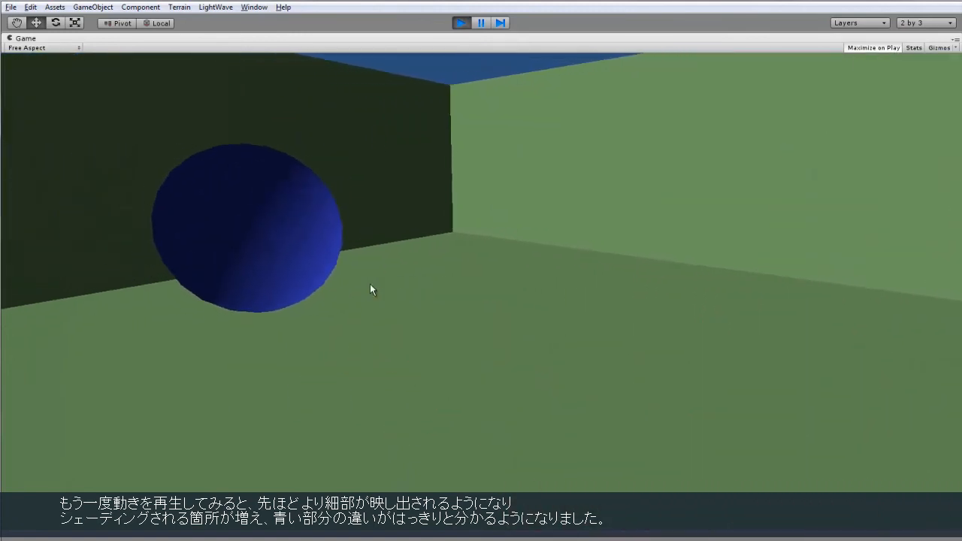
key("w")
key("s")
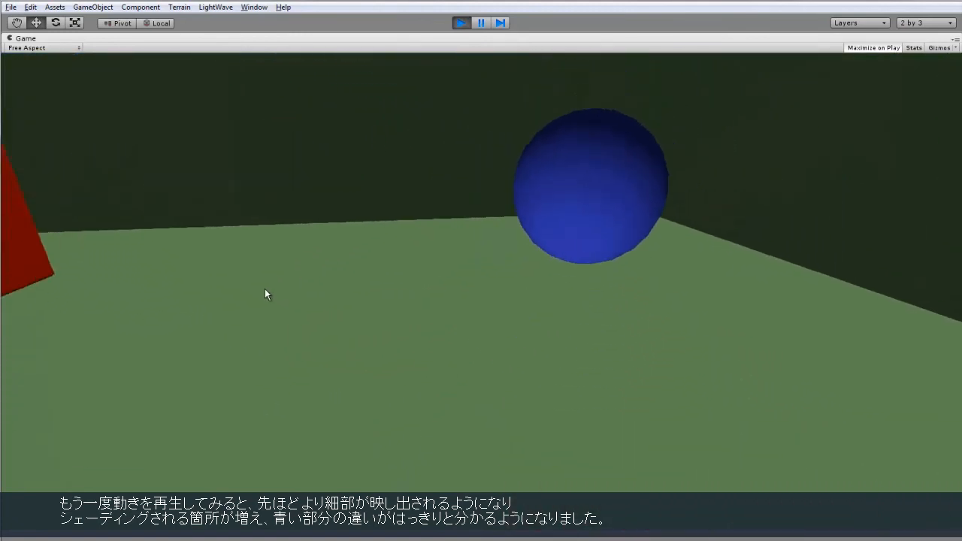
key("a")
key("a")
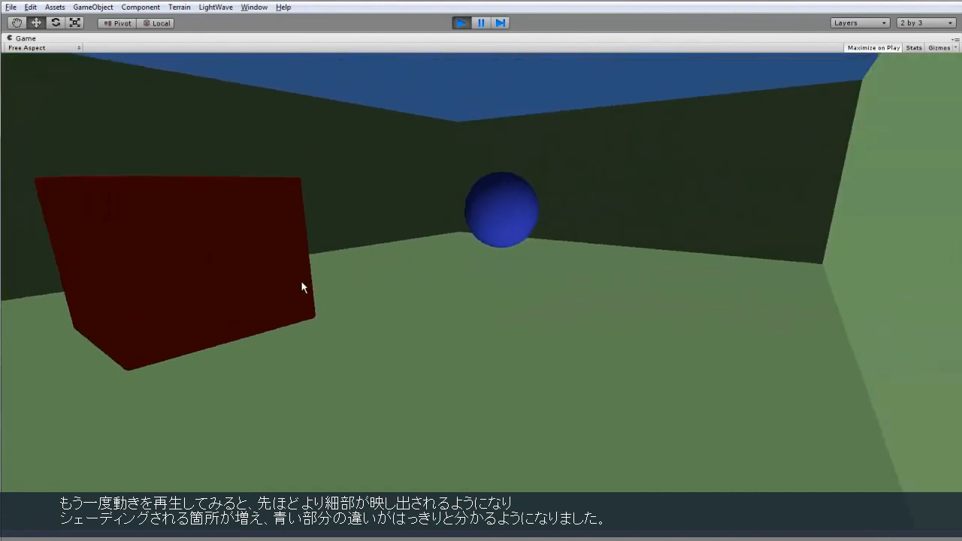
key("w")
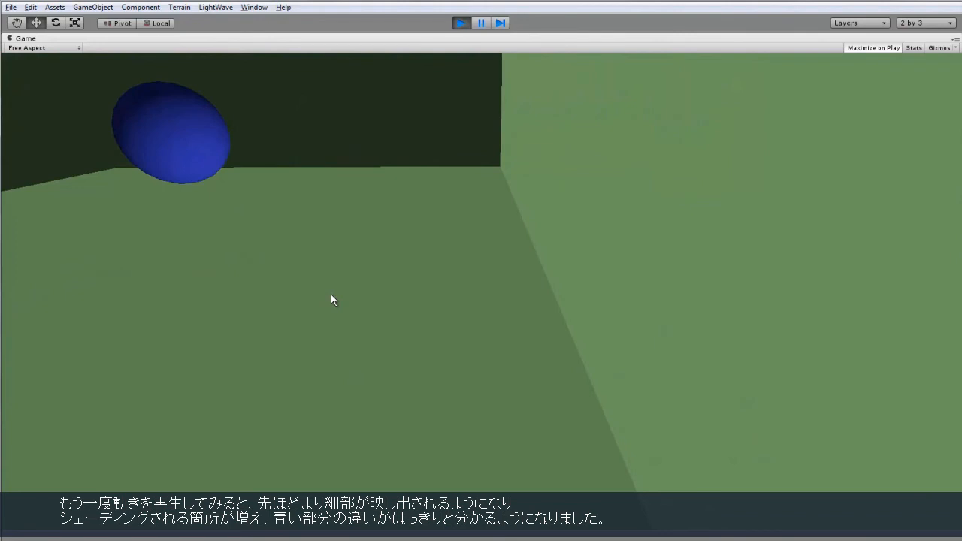
key("ctrl+p")
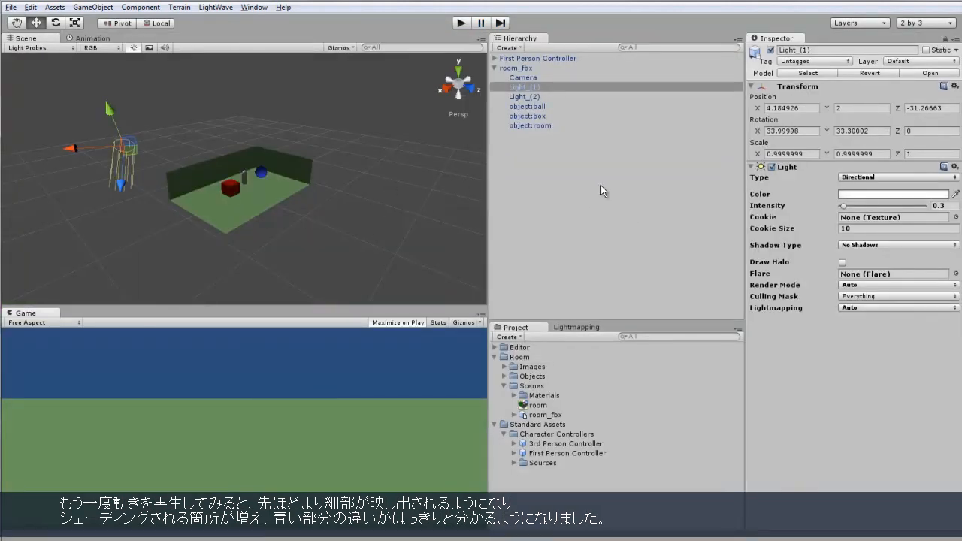
Try Hard Shadows and Soft Shadows as the shadow type of Light_(1), and return it to No Shadows
left_click(902, 246)
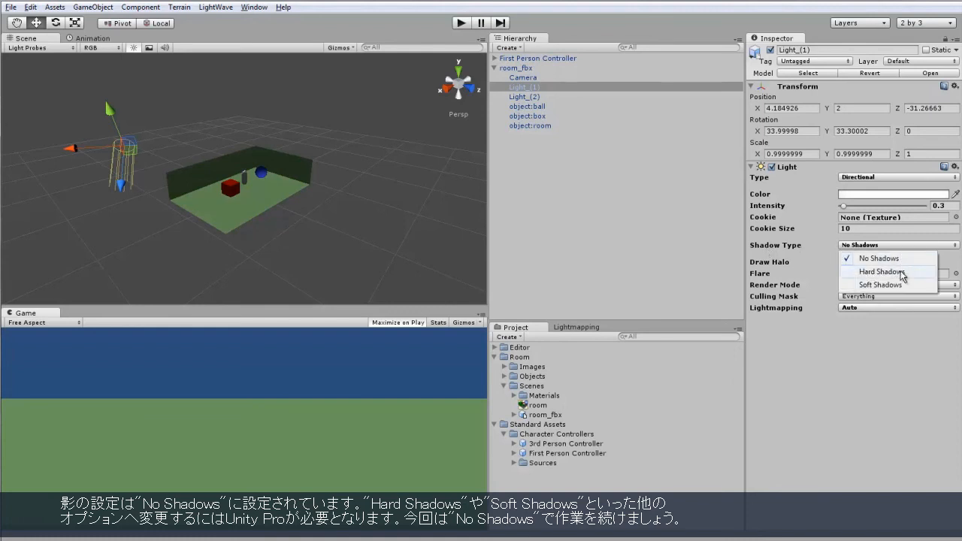
left_click(900, 272)
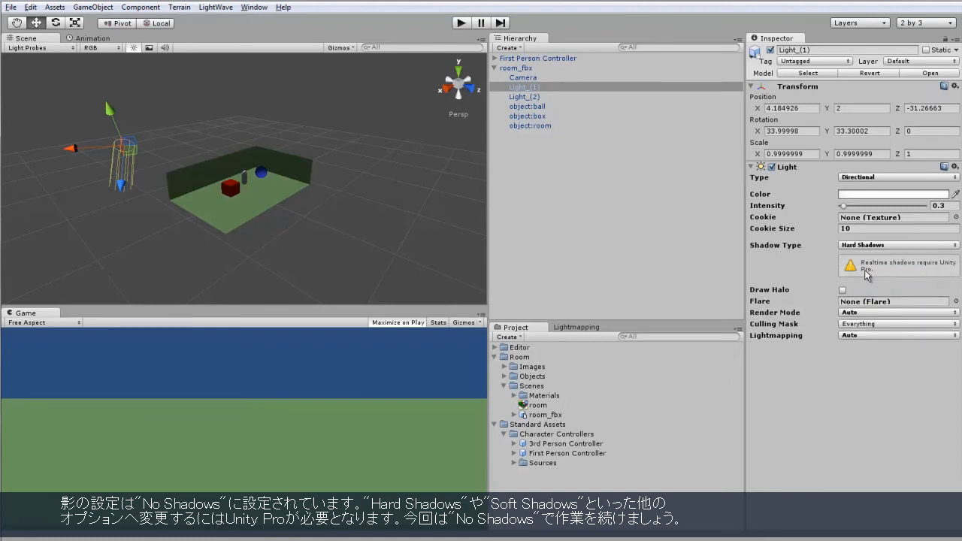
left_click(897, 243)
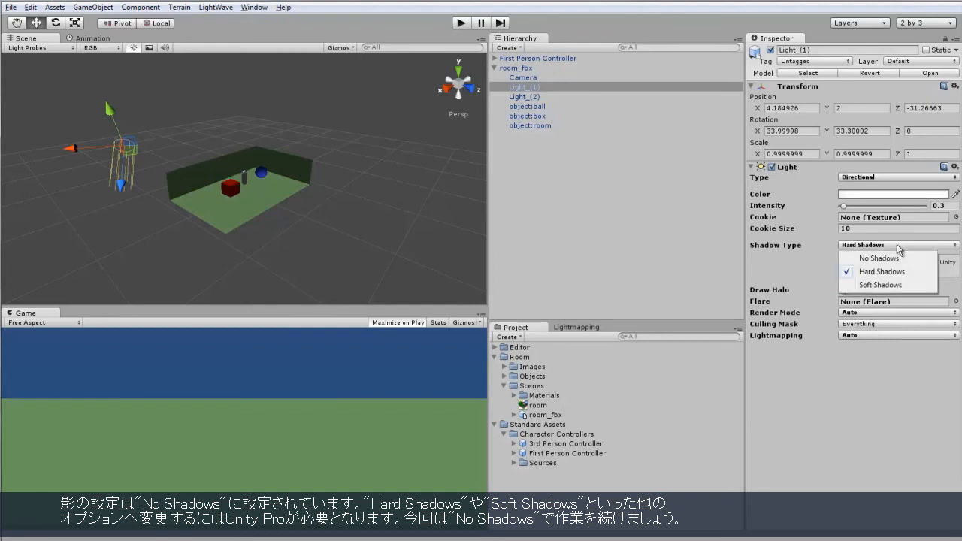
left_click(897, 285)
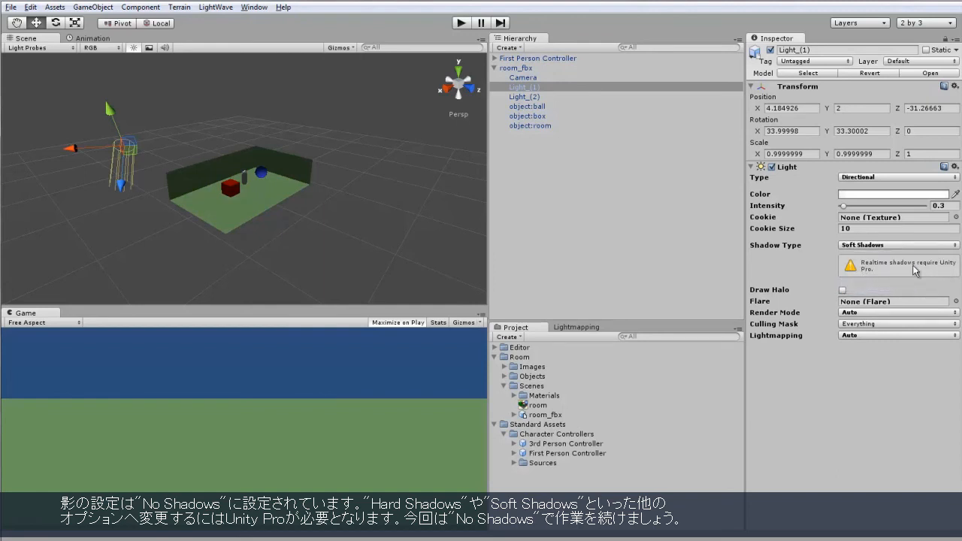
left_click(905, 244)
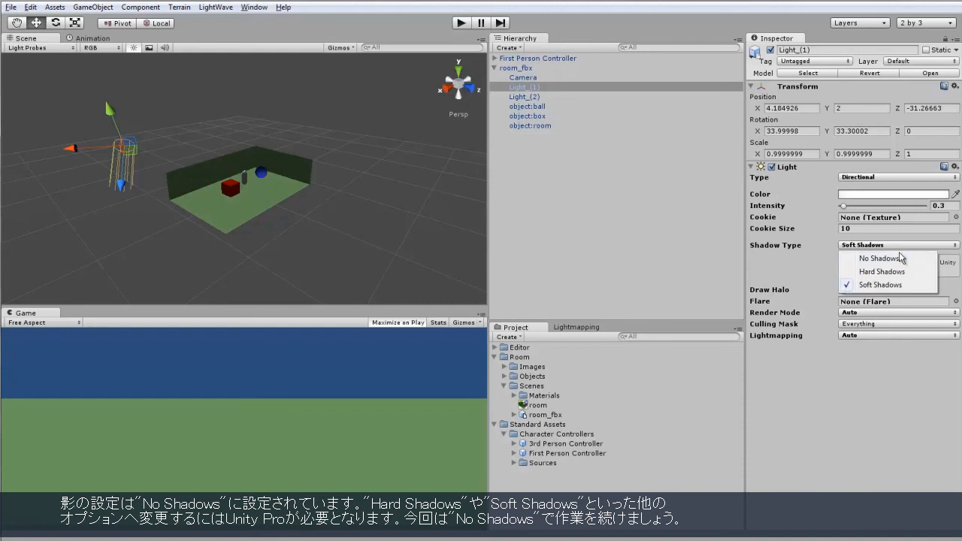
left_click(900, 257)
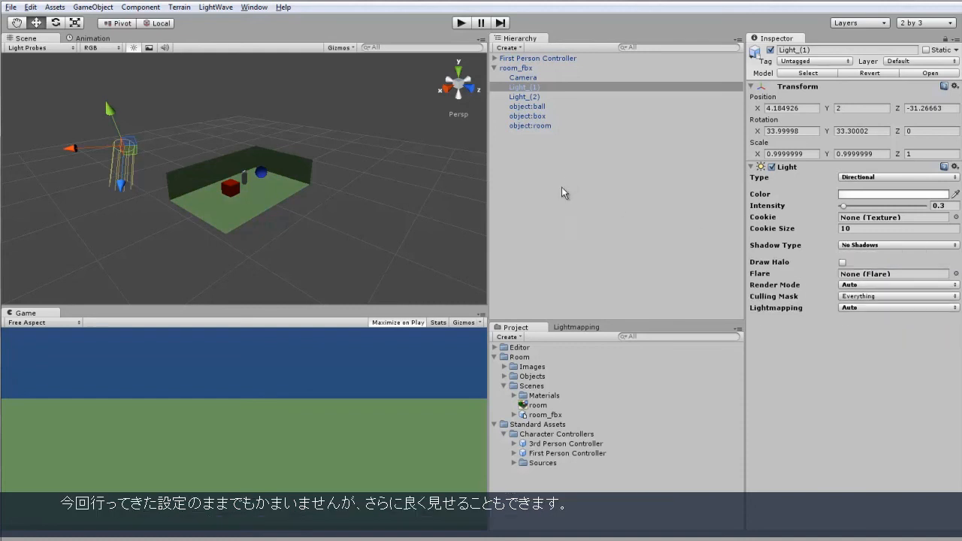